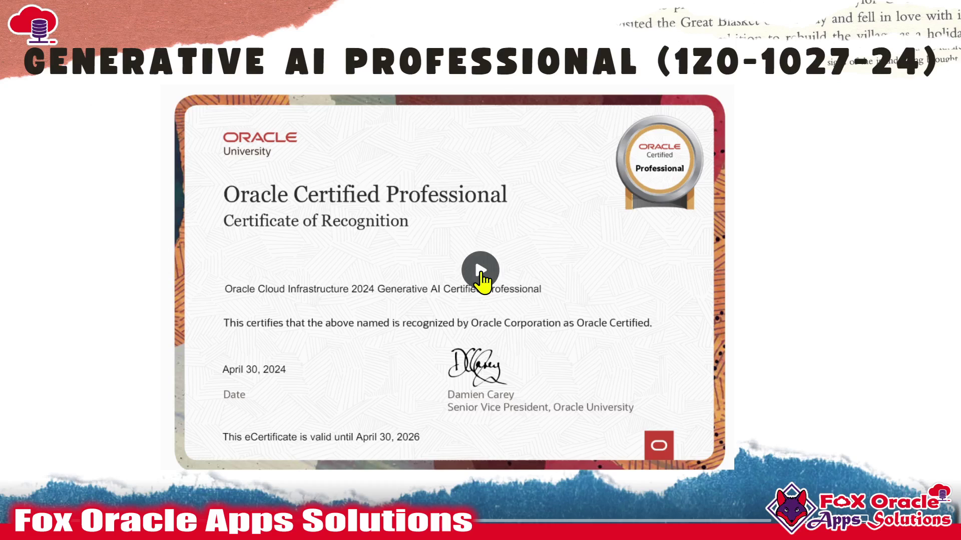
Review the results for 'Become an OCI Generative AI Professional' and open the top learning path.
left_click(480, 273)
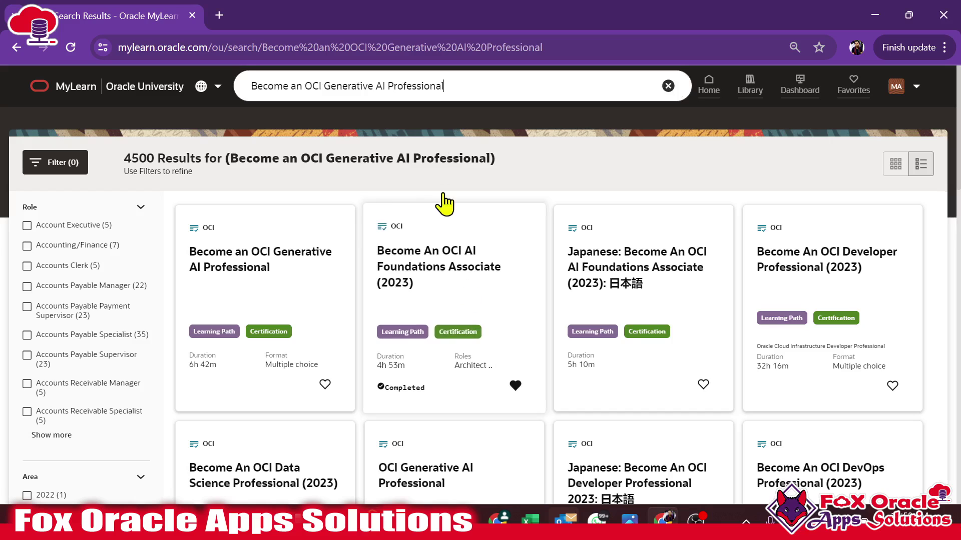
left_click_drag(457, 85, 262, 86)
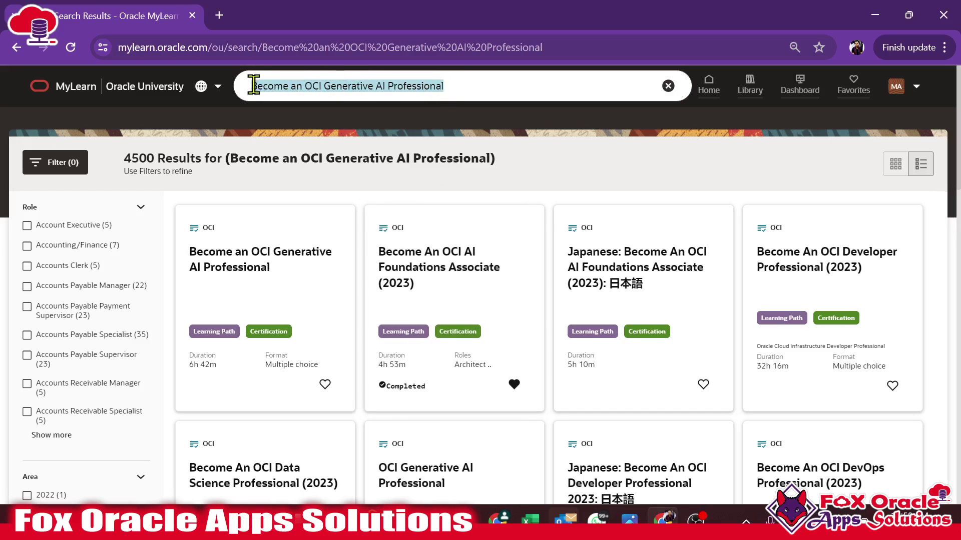
left_click(254, 85)
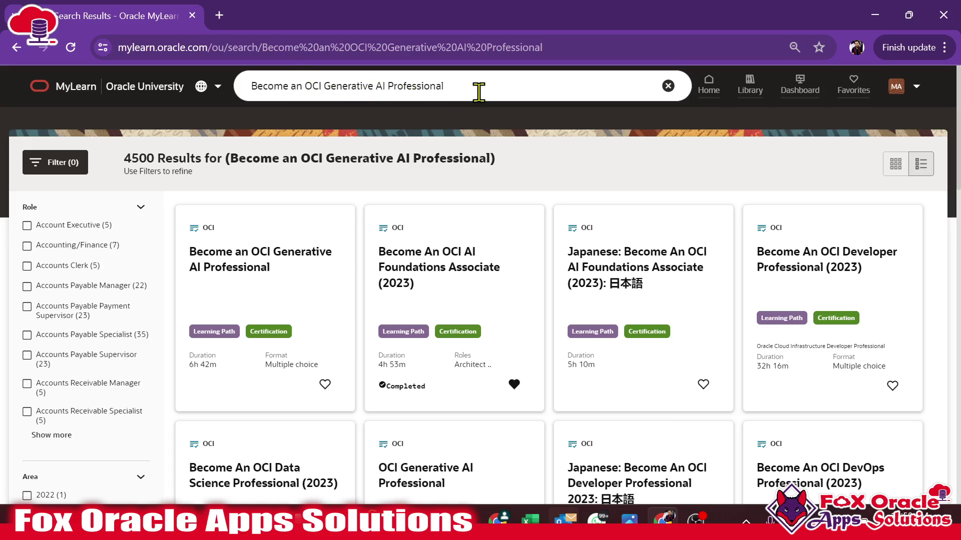
left_click(513, 79)
left_click_drag(465, 84, 240, 90)
scroll(776, 232, "down", 10)
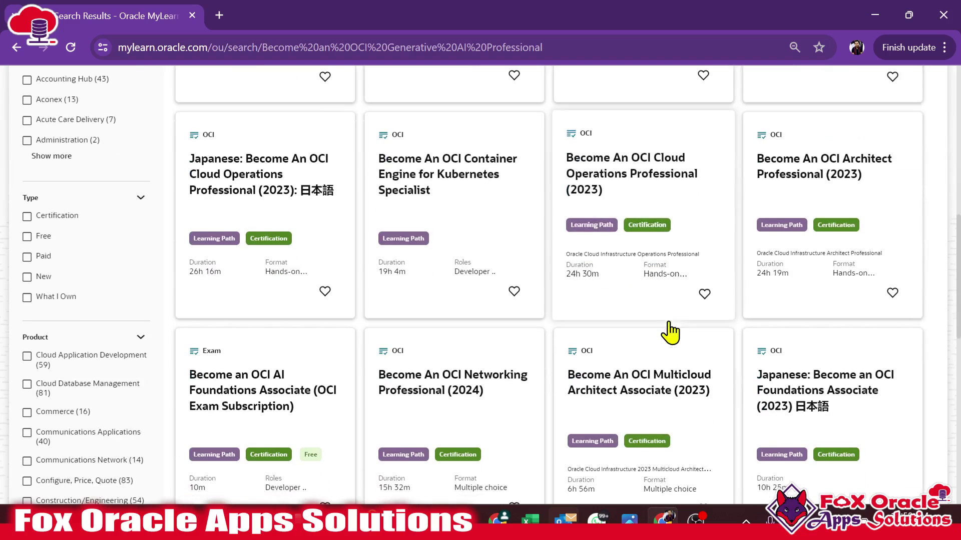
scroll(665, 332, "up", 10)
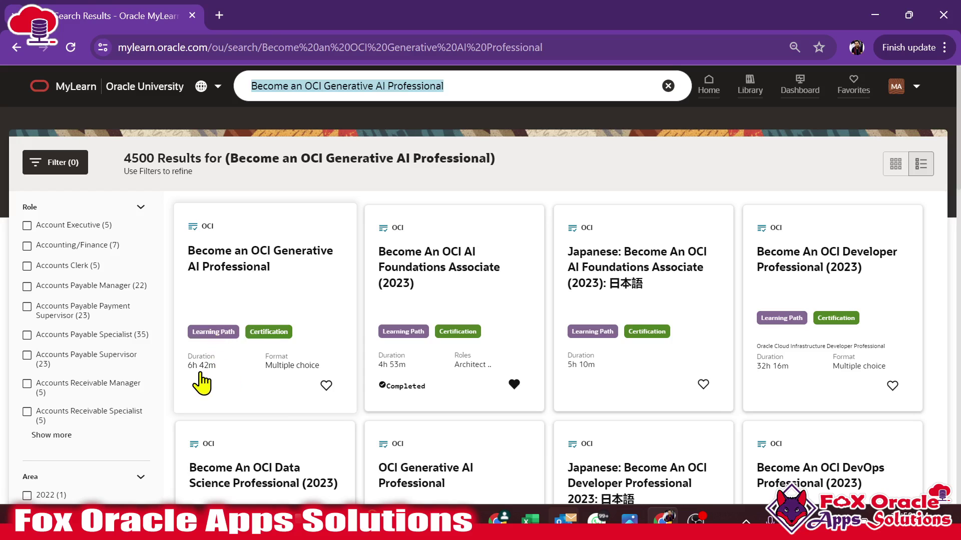
left_click(259, 267)
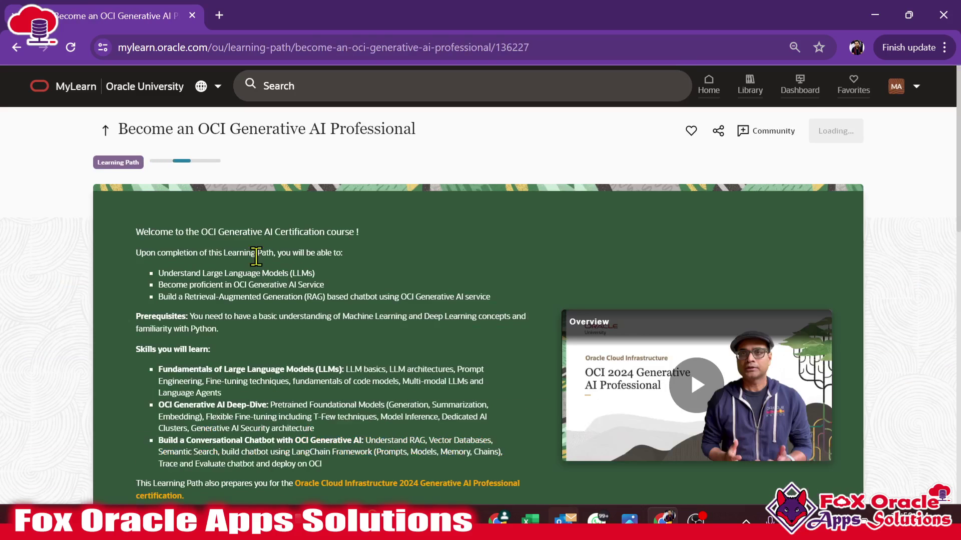
Scroll down to the four-step list ending with the unregistered 1Z0-1127-24 certification exam.
scroll(356, 296, "down", 10)
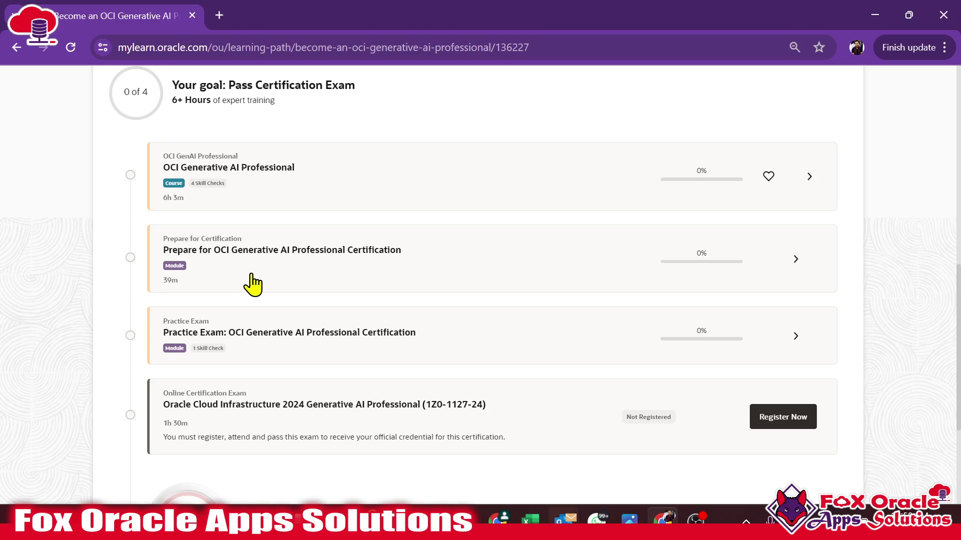
scroll(253, 280, "down", 2)
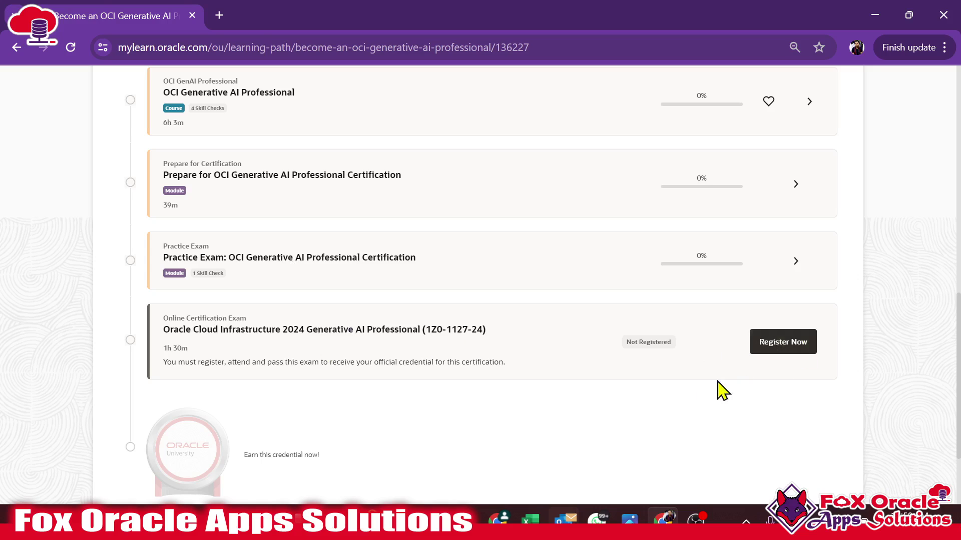
scroll(650, 380, "down", 2)
Open the 1Z0-1127-24 exam page from Register Now and review its online exam details.
left_click(783, 267)
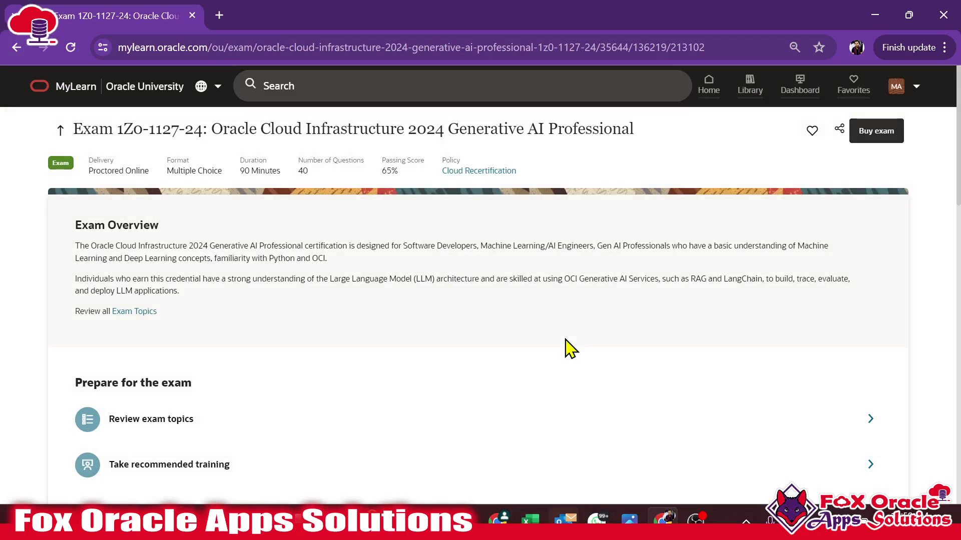
scroll(419, 322, "down", 5)
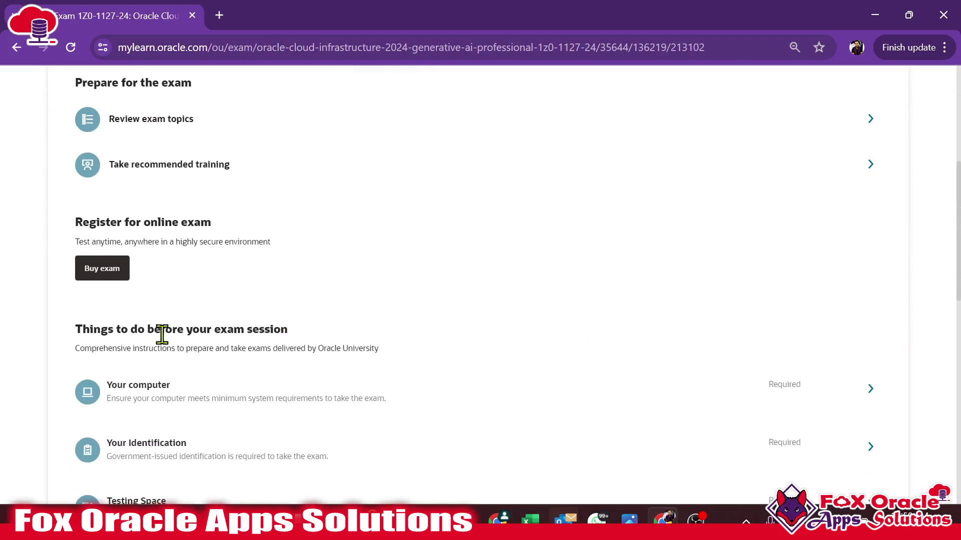
left_click_drag(79, 221, 246, 232)
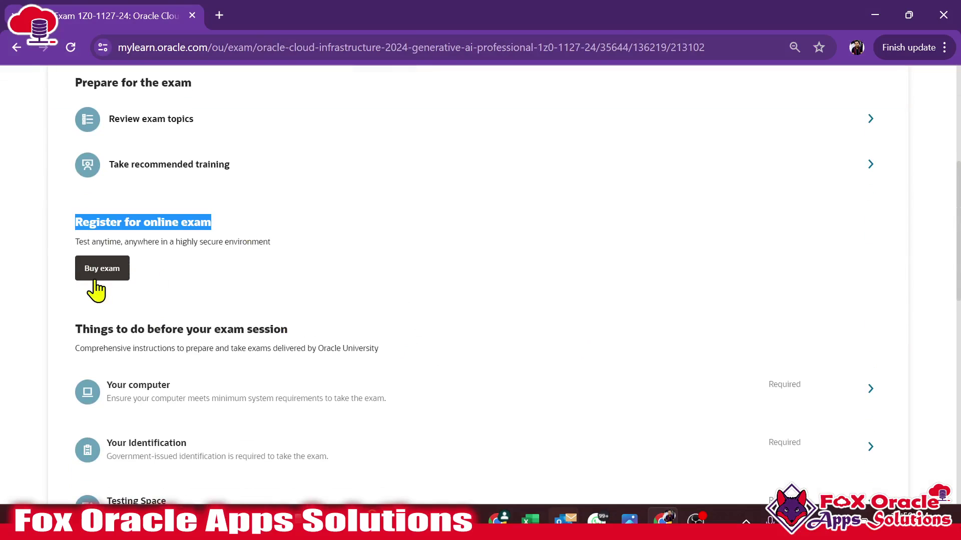
scroll(290, 296, "up", 5)
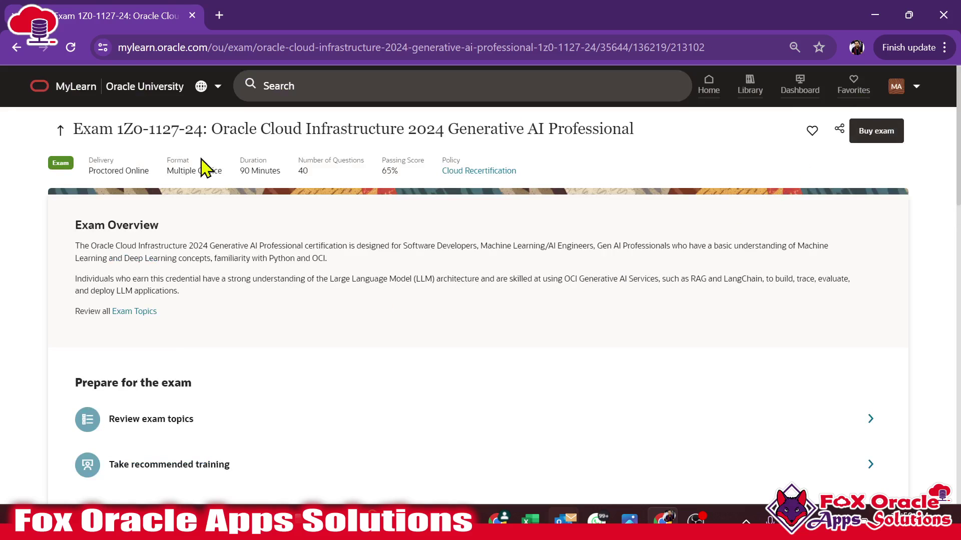
left_click_drag(208, 129, 650, 143)
left_click(555, 264)
Return to the learning path and review its title and learning outcomes.
left_click(60, 130)
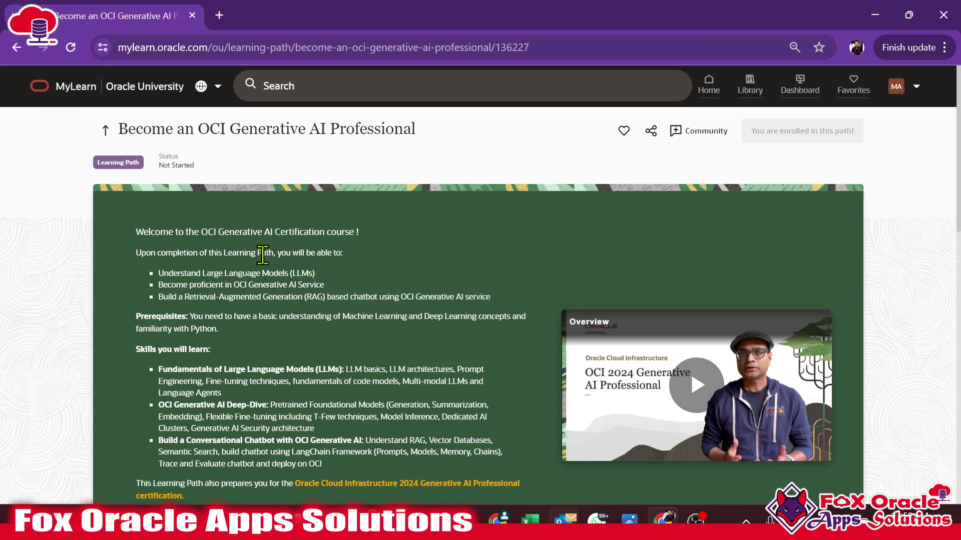
left_click_drag(203, 124, 421, 138)
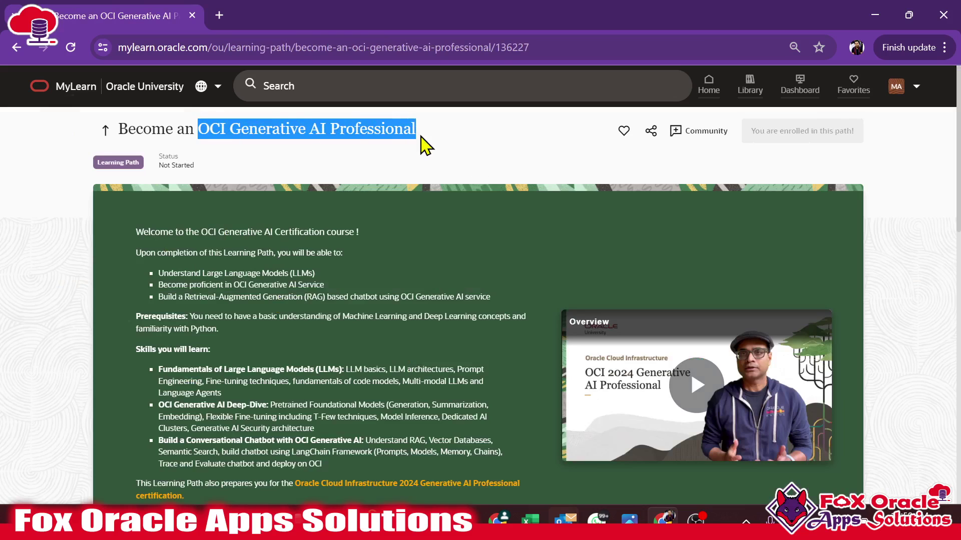
left_click(321, 293)
scroll(290, 302, "down", 2)
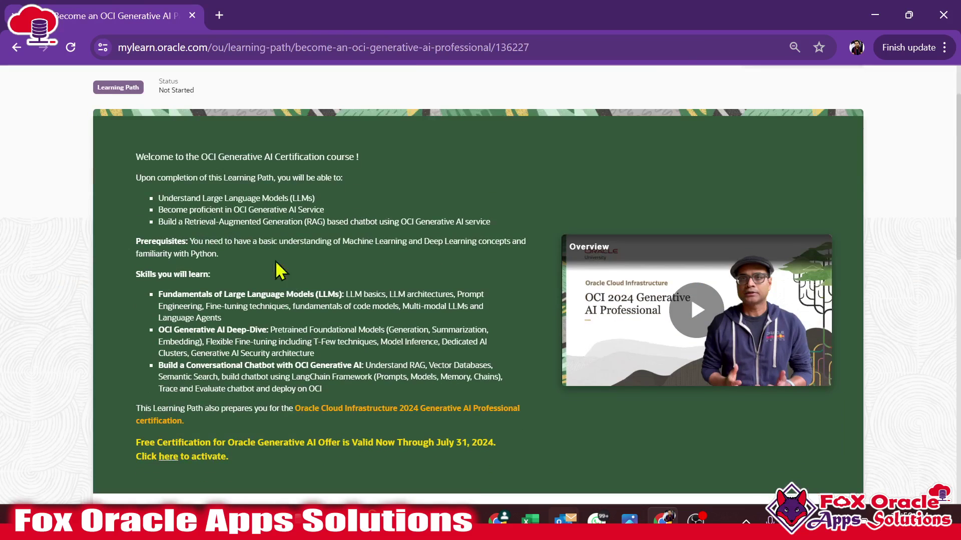
left_click_drag(135, 177, 373, 198)
left_click(250, 225)
left_click_drag(158, 198, 287, 200)
left_click(299, 199)
Find the free certification offer and note its July 31, 2024 deadline.
scroll(235, 218, "down", 3)
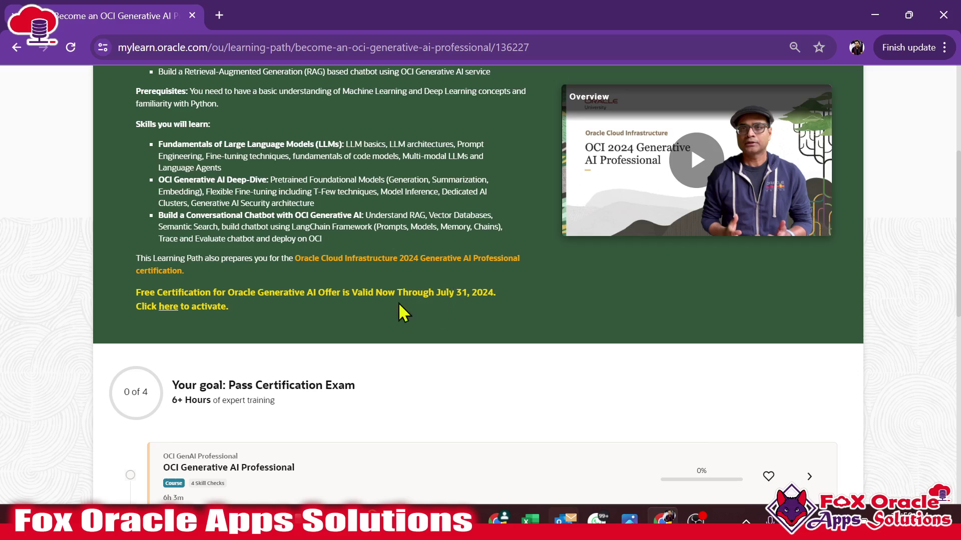
scroll(400, 313, "down", 10)
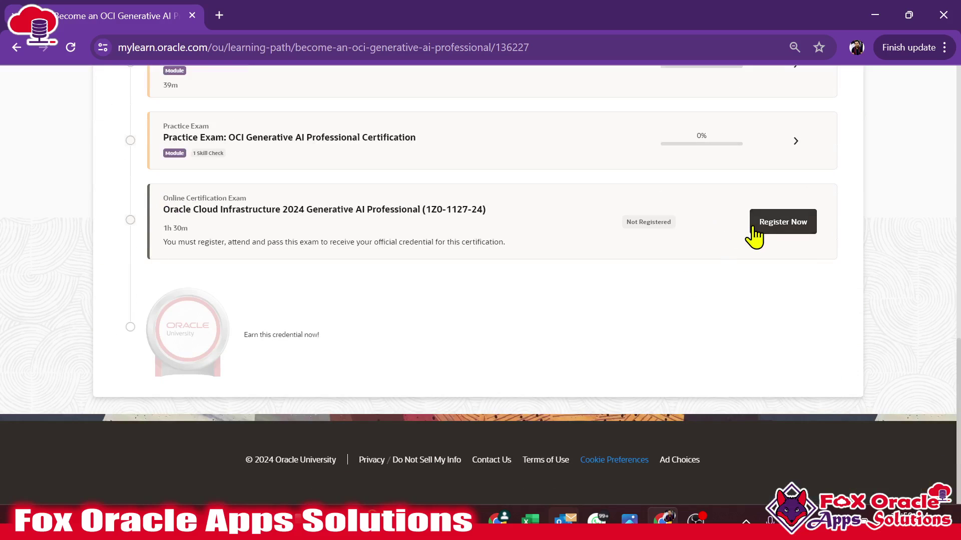
scroll(495, 275, "up", 6)
scroll(496, 276, "up", 5)
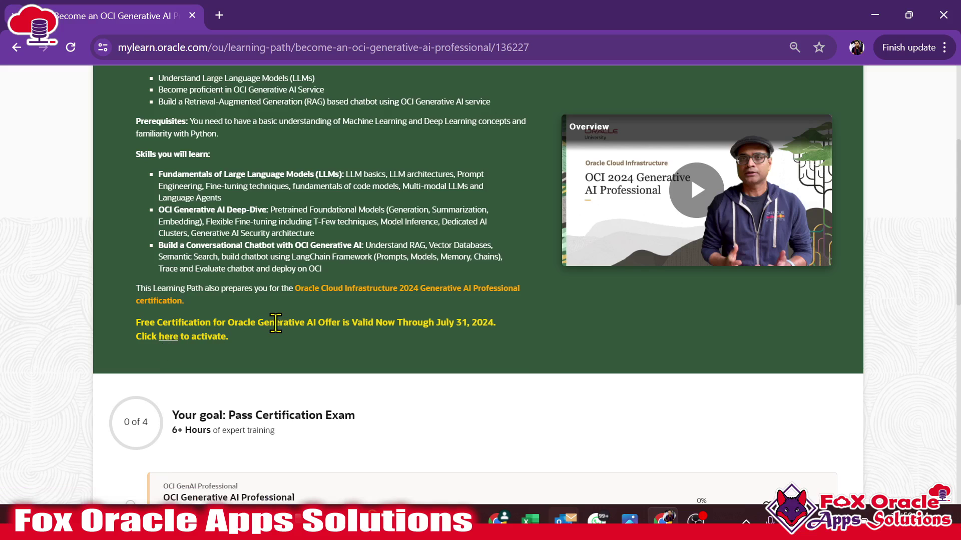
left_click_drag(436, 321, 488, 323)
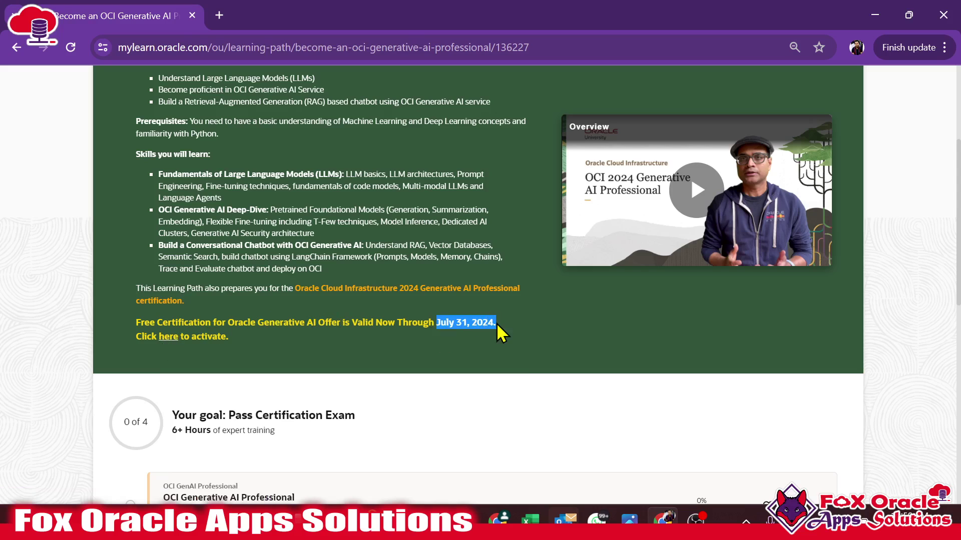
left_click(495, 324)
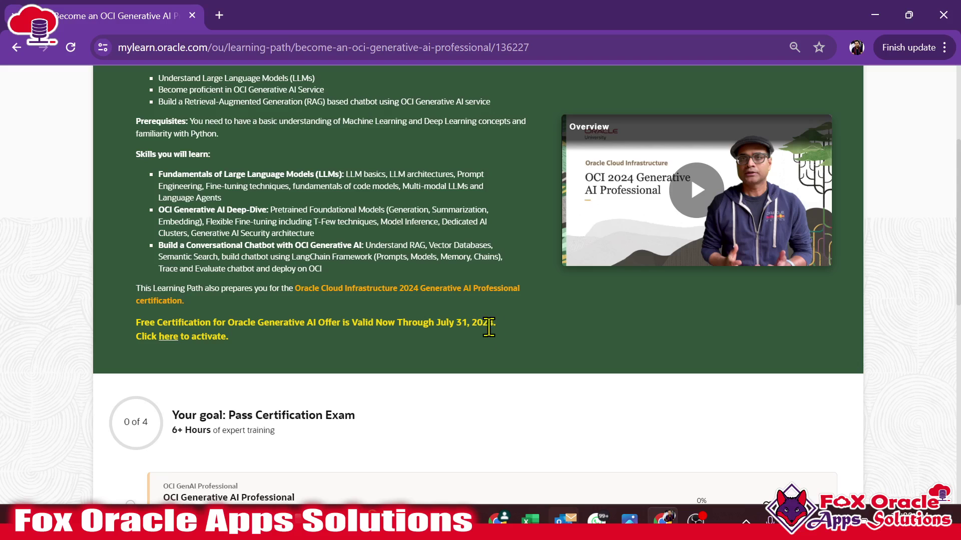
Follow the offer's 'here' link to the Order Activation page and review its instructions.
left_click(168, 337)
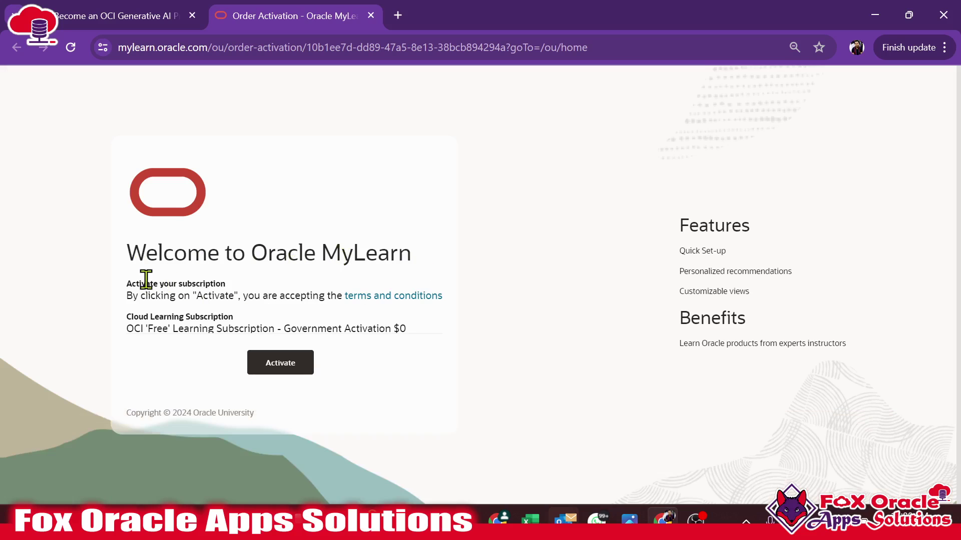
left_click_drag(127, 283, 256, 294)
left_click(167, 298)
double_click(215, 295)
left_click(248, 297)
left_click_drag(127, 317, 241, 315)
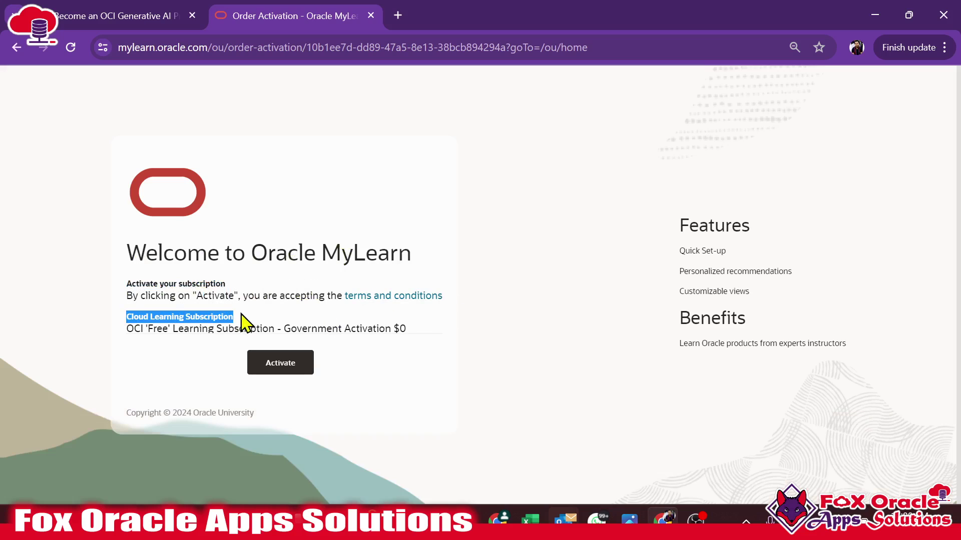
left_click(148, 329)
Activate the $0 OCI 'Free' Learning Subscription.
double_click(150, 328)
left_click(194, 325)
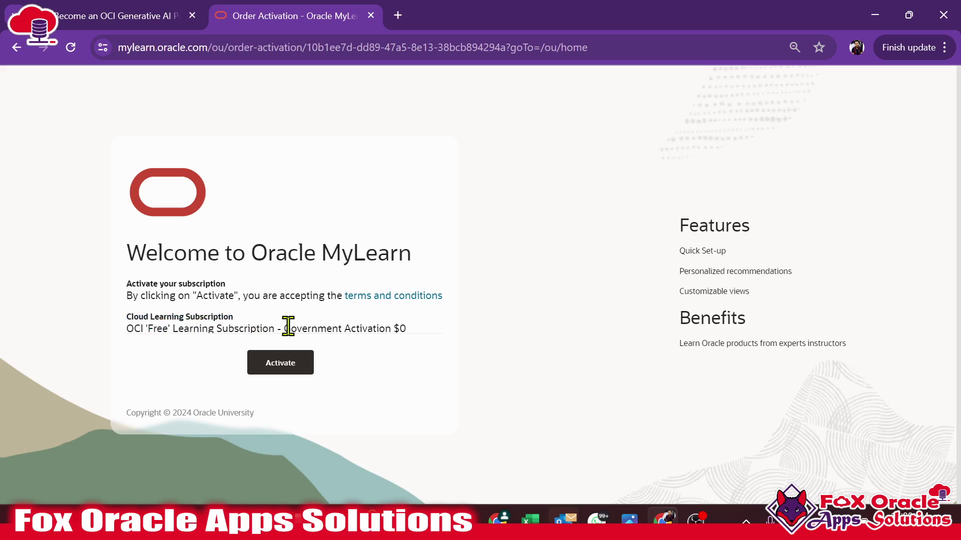
left_click_drag(283, 329, 375, 330)
left_click(381, 329)
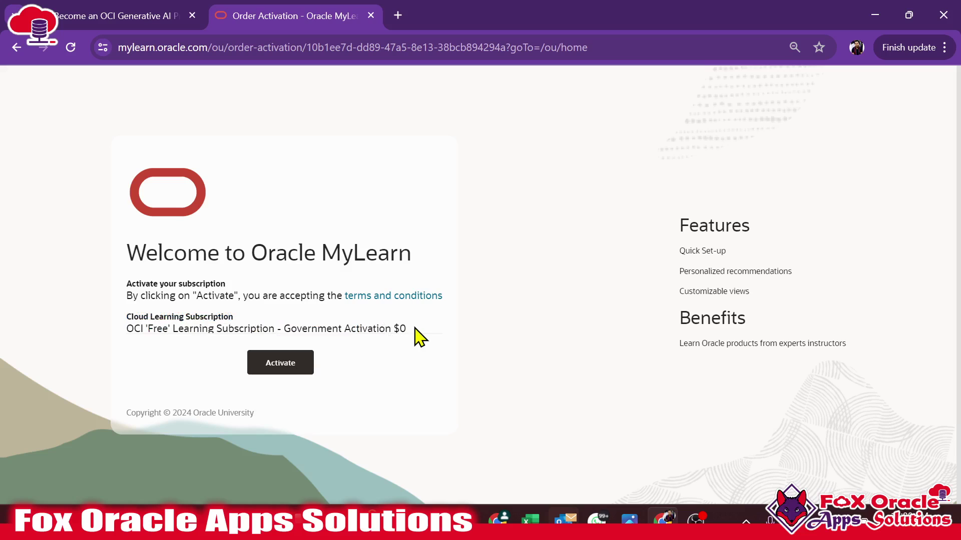
left_click(283, 368)
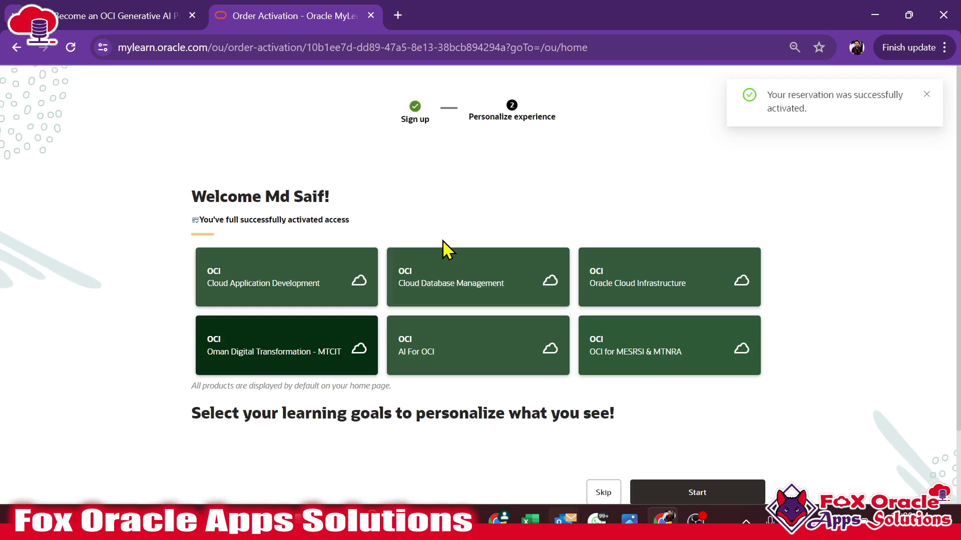
Dismiss the activation message, start personalization, and skip the products-of-interest form.
left_click(927, 95)
scroll(634, 150, "down", 2)
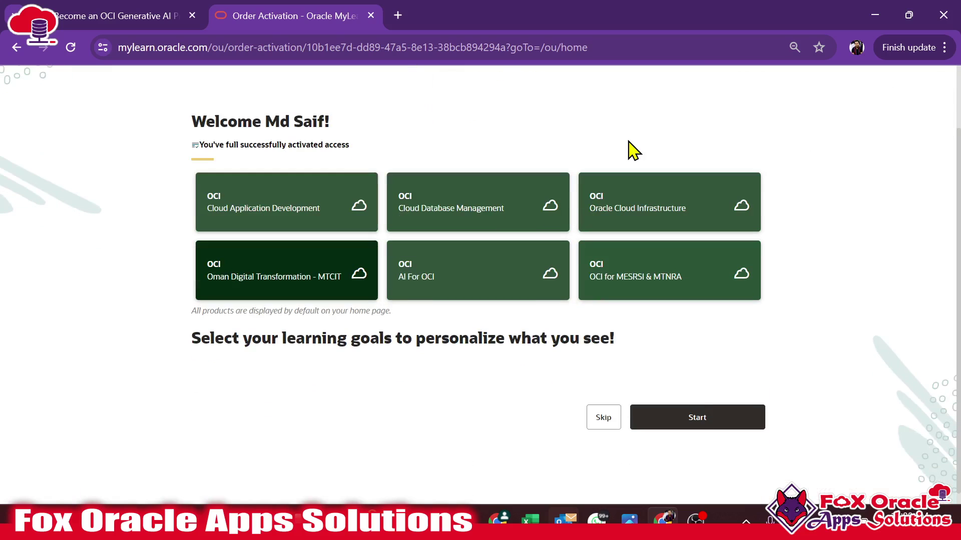
scroll(636, 150, "up", 2)
left_click(710, 494)
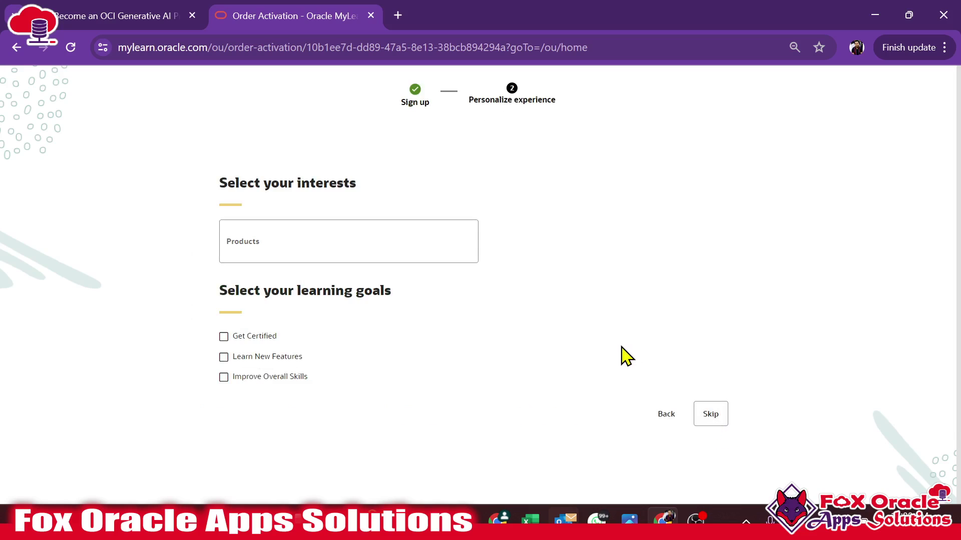
left_click(310, 231)
left_click(666, 423)
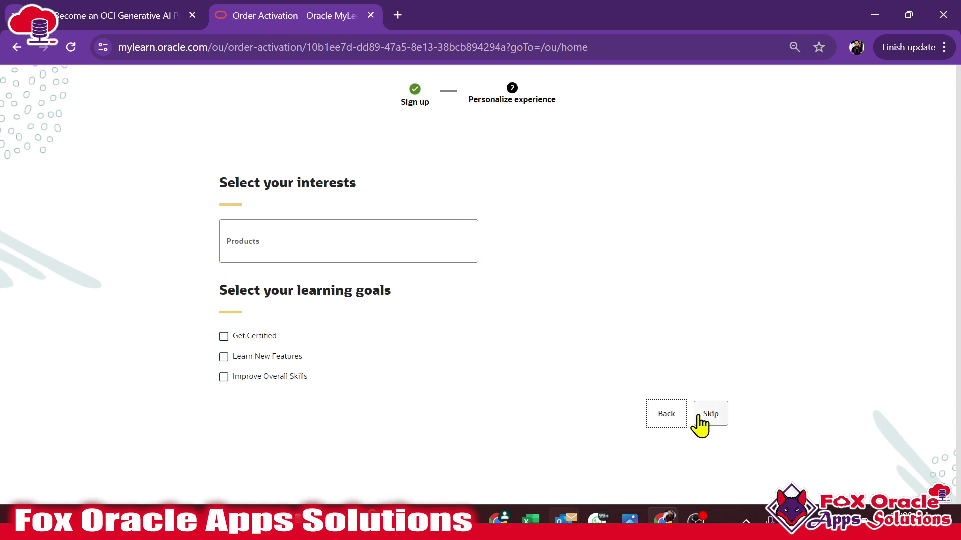
left_click(713, 417)
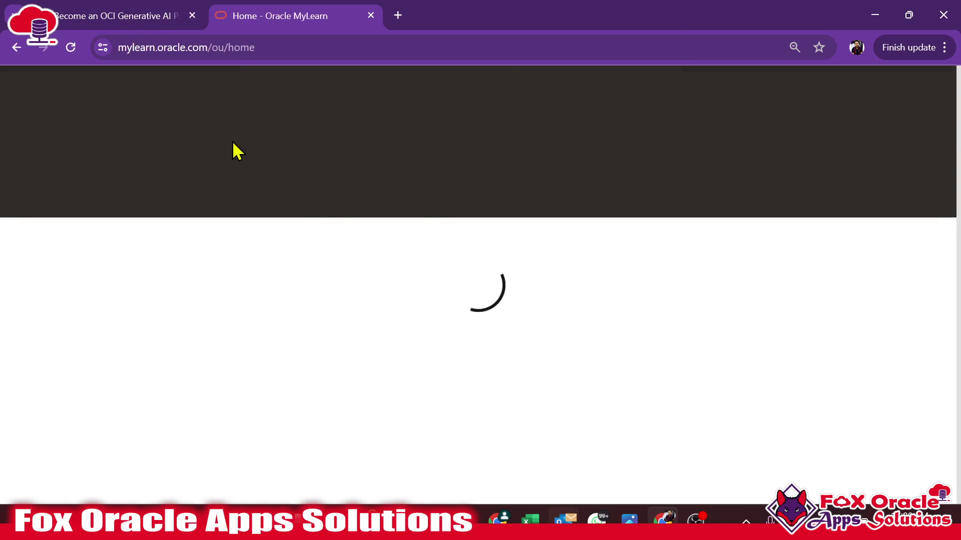
scroll(268, 208, "down", 7)
Open the Become an OCI Generative AI Professional card from the home page and scroll to its exam entry.
scroll(491, 230, "down", 3)
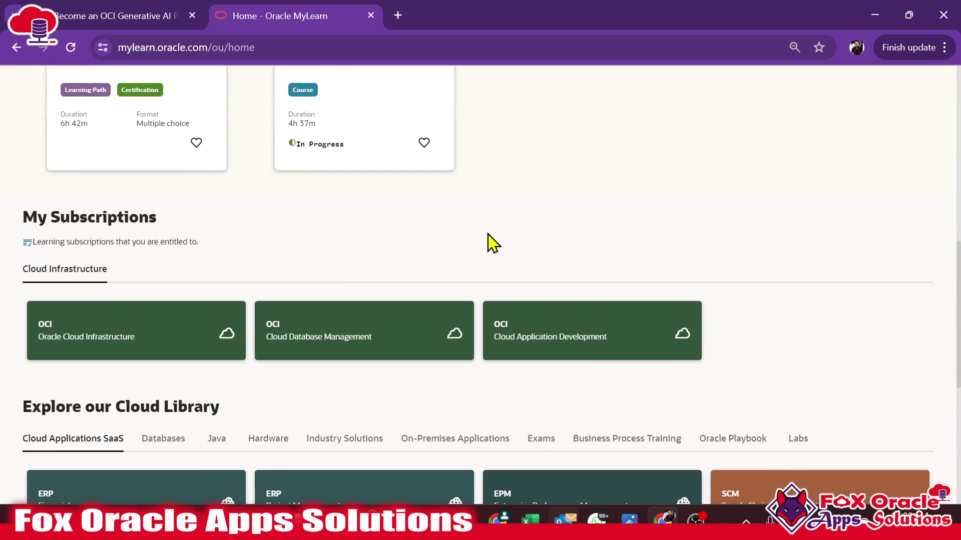
scroll(391, 242, "up", 5)
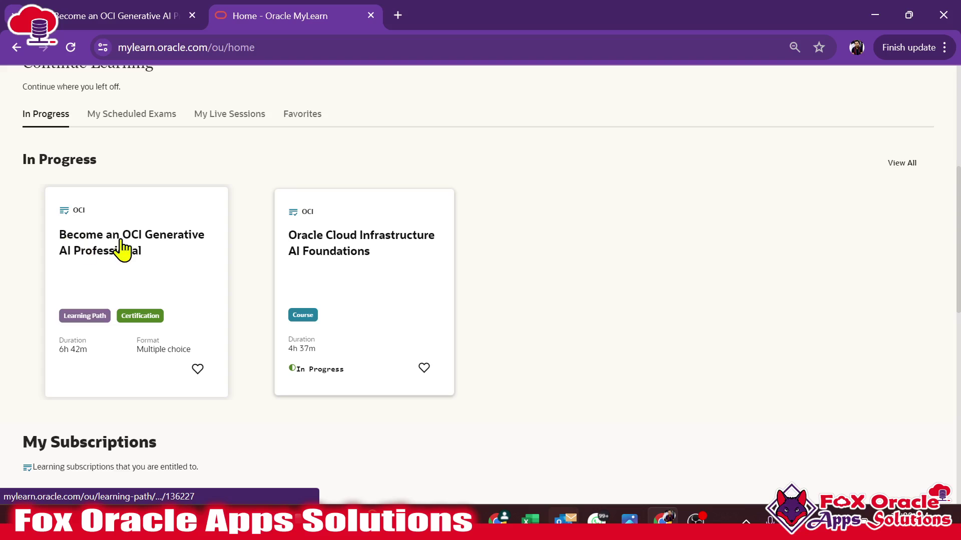
left_click(110, 263)
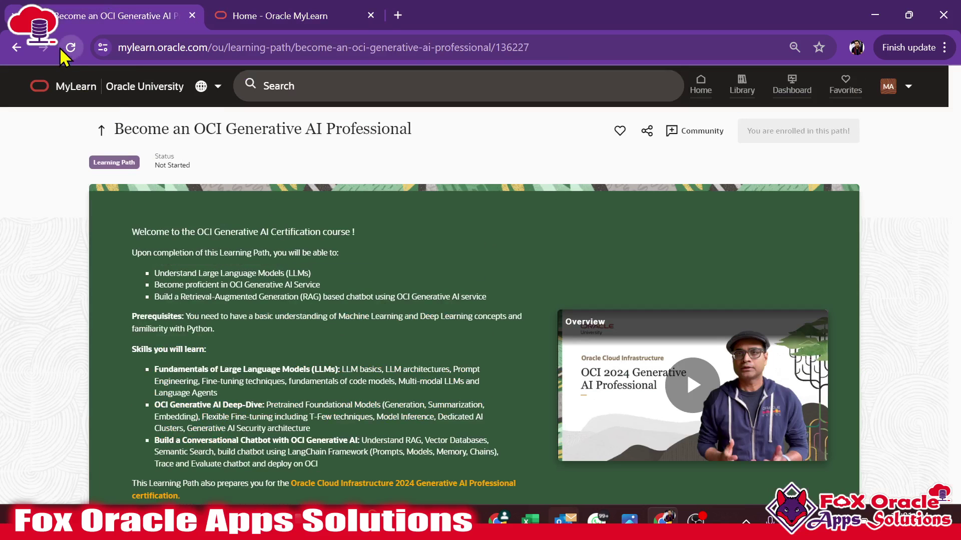
left_click(70, 47)
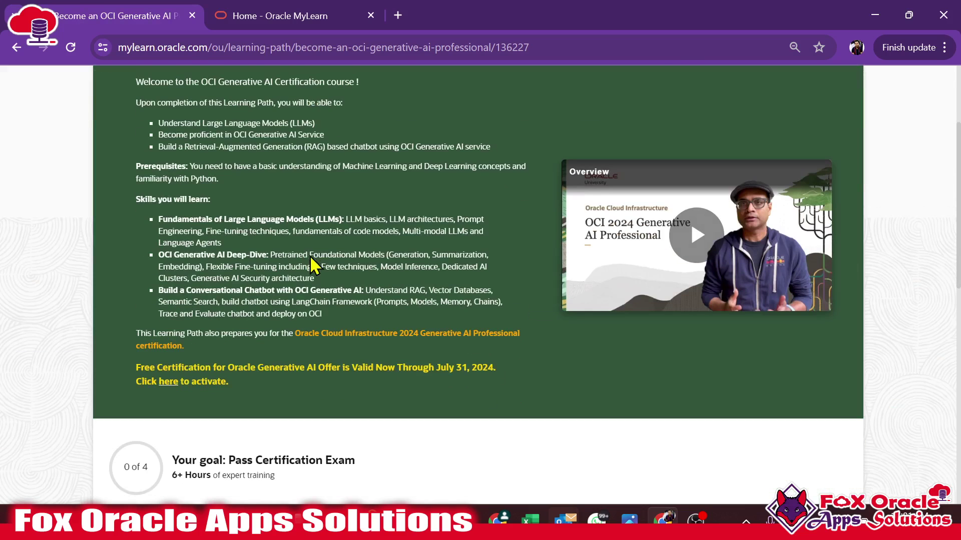
scroll(295, 261, "down", 15)
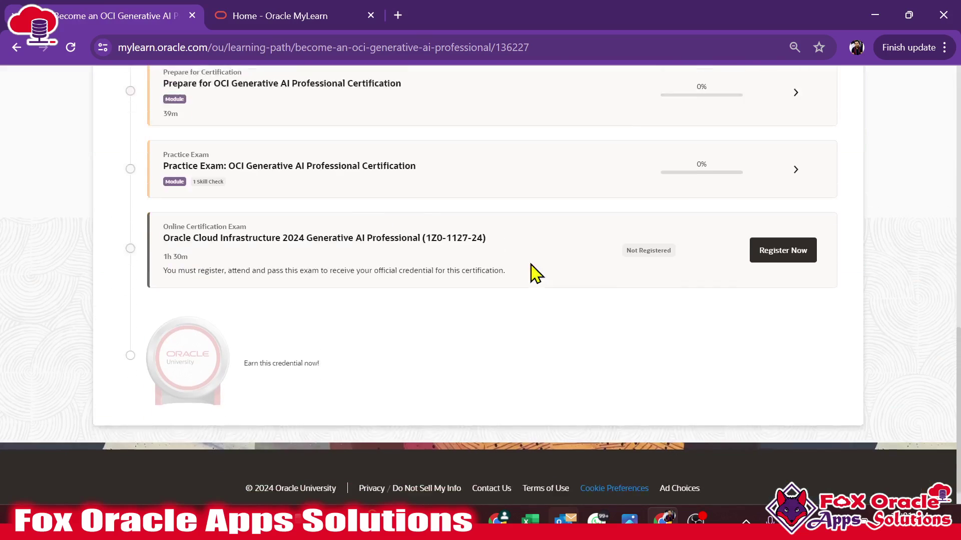
Use Register Now and Schedule your exam to reach step 1 of 4 for 1Z0-1127-24.
left_click(784, 222)
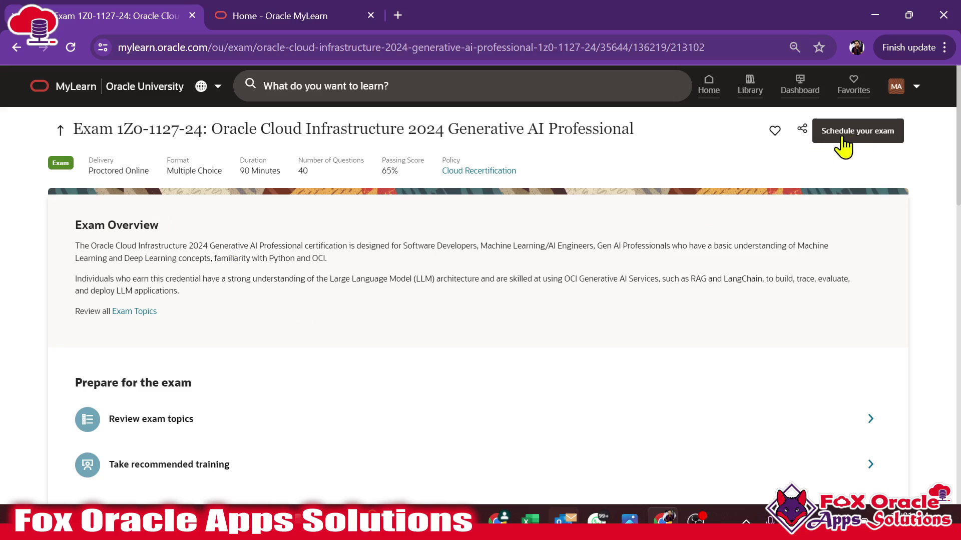
scroll(568, 232, "down", 5)
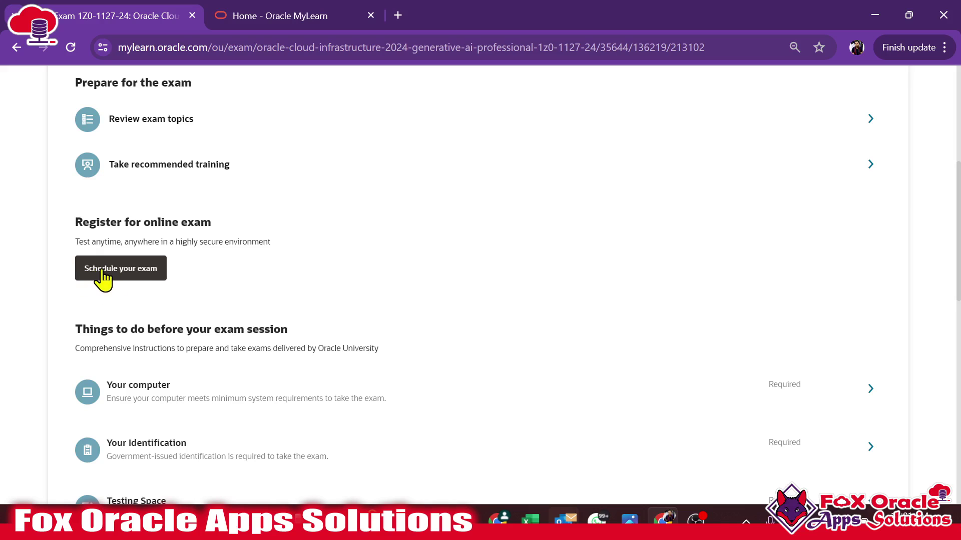
left_click(116, 272)
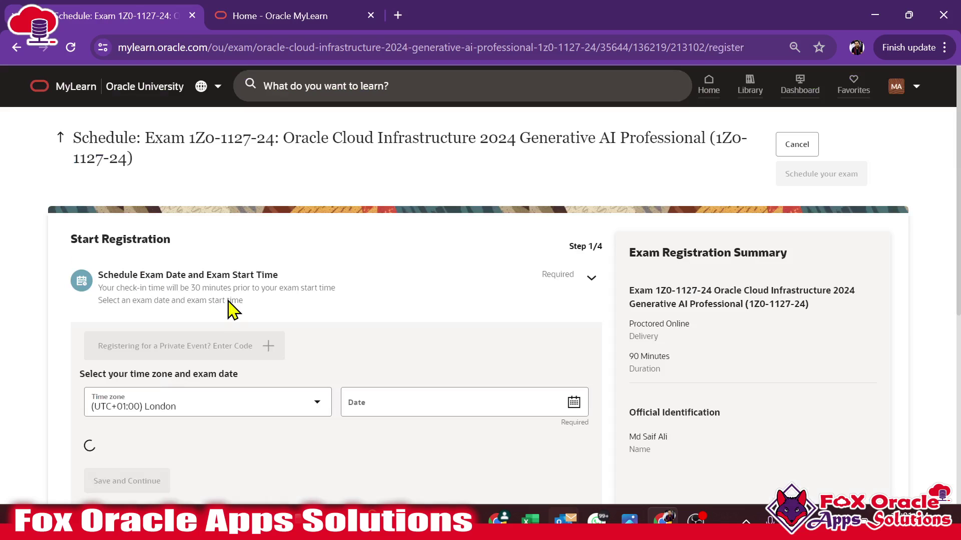
Change the time zone from London to Chennai, Kolkata, Mumbai, New Delhi.
scroll(240, 302, "down", 2)
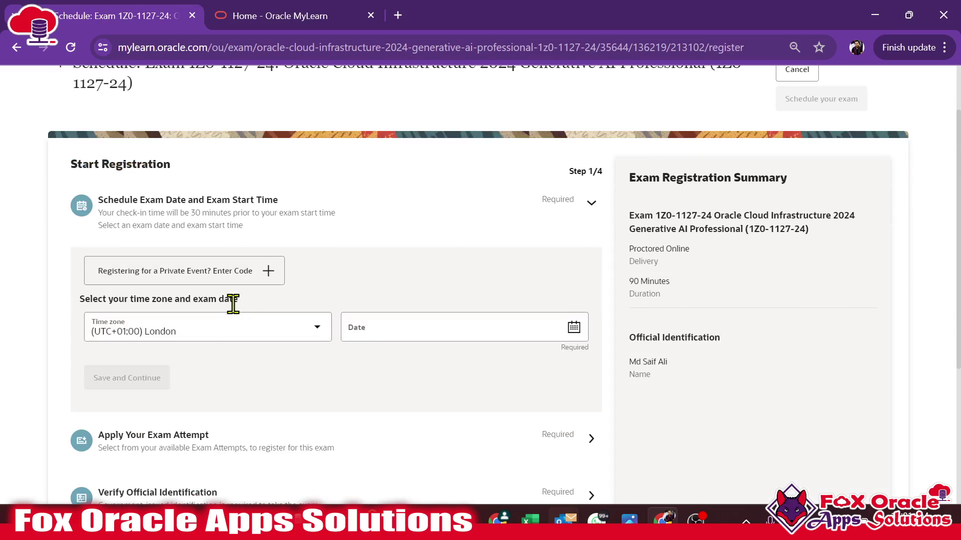
left_click(212, 329)
left_click(387, 329)
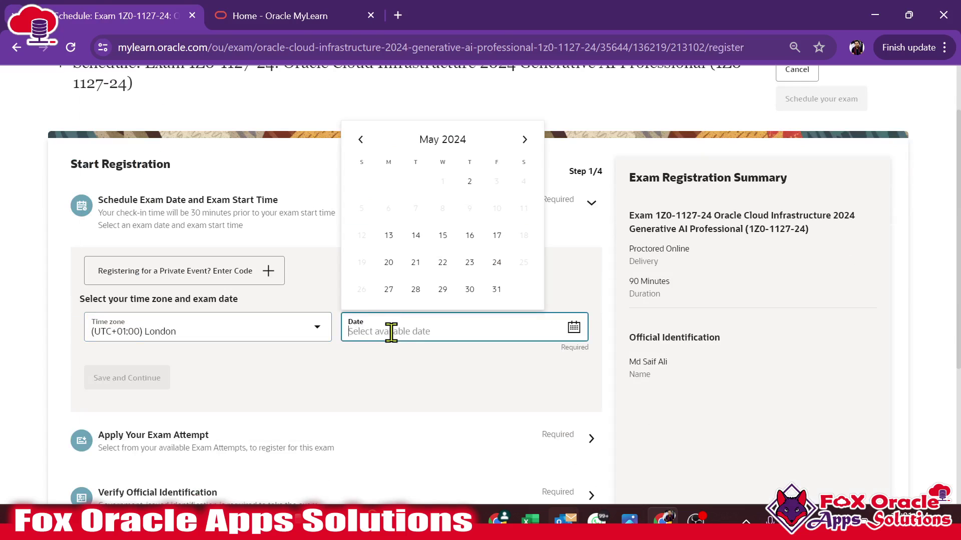
left_click(260, 330)
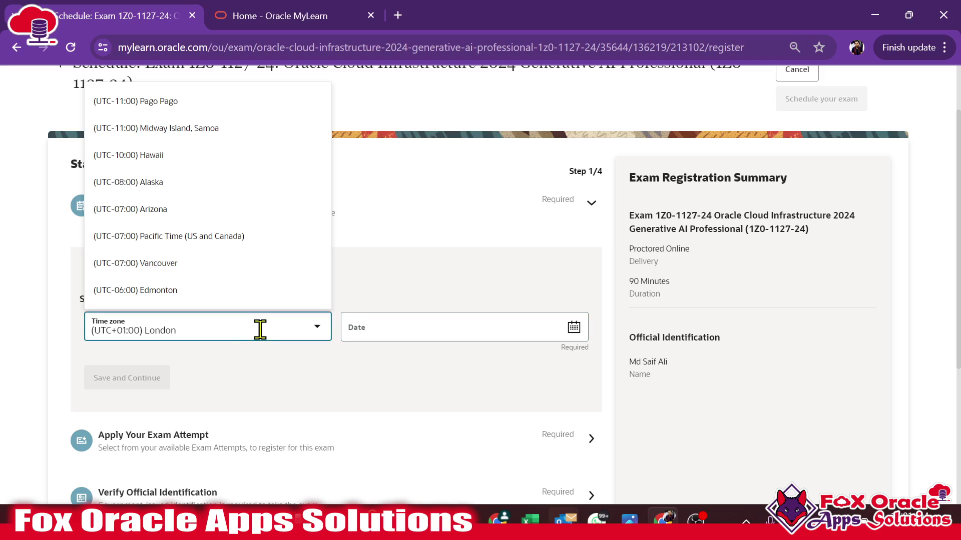
left_click_drag(211, 330, 65, 348)
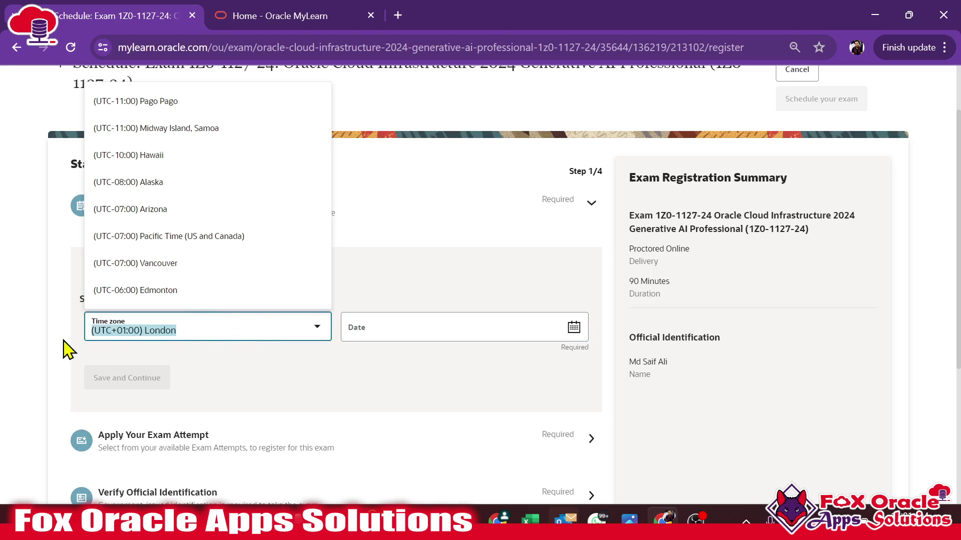
type("kol")
left_click(159, 364)
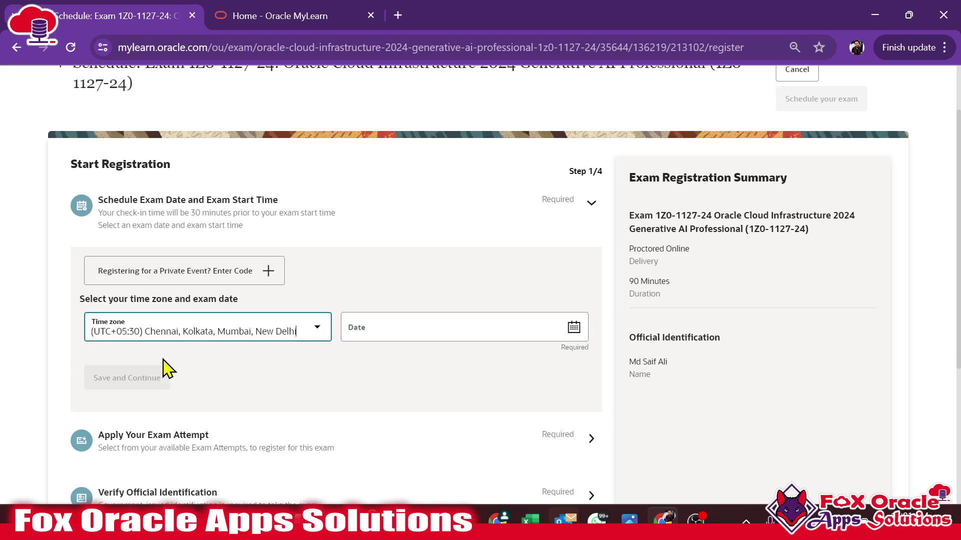
Book the exam for May 2, 2024 at 11:00 PM and save.
left_click(449, 334)
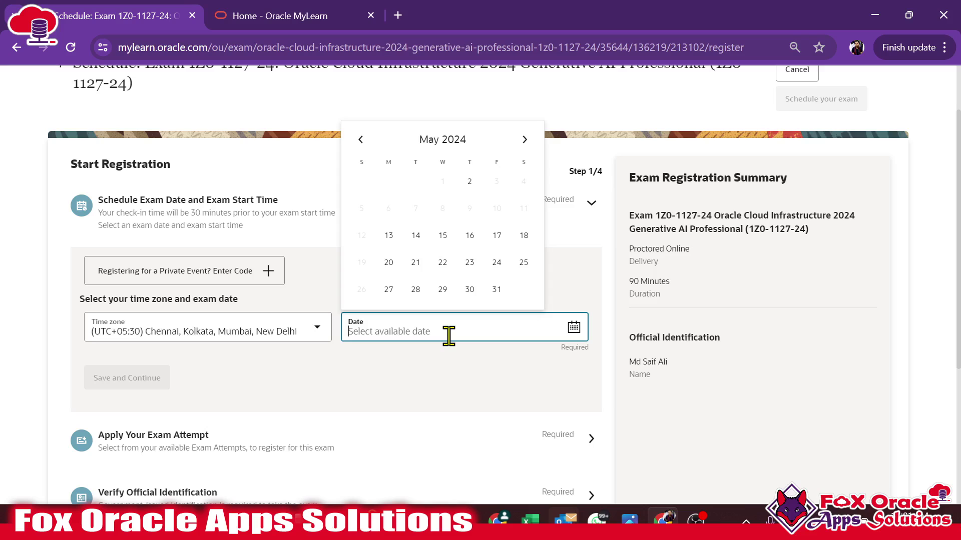
left_click(470, 183)
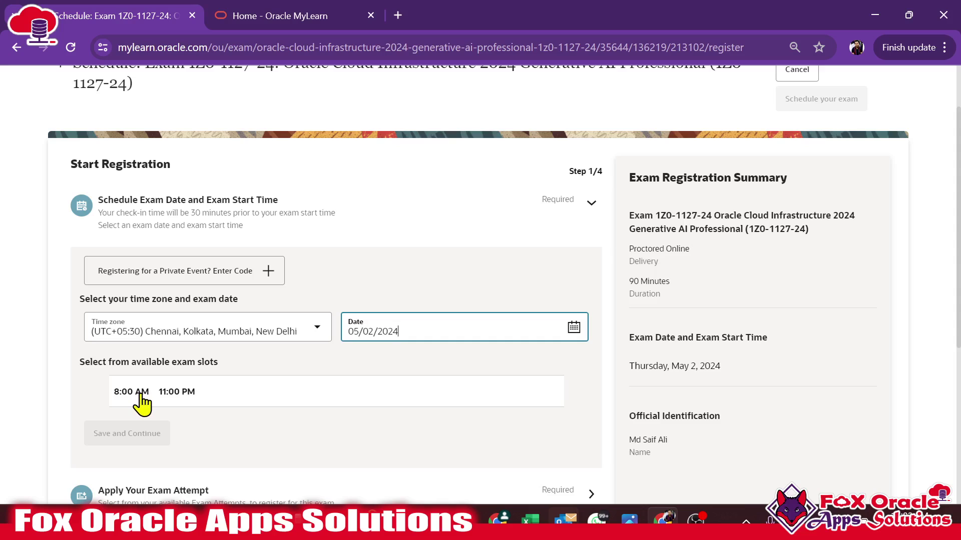
left_click(177, 394)
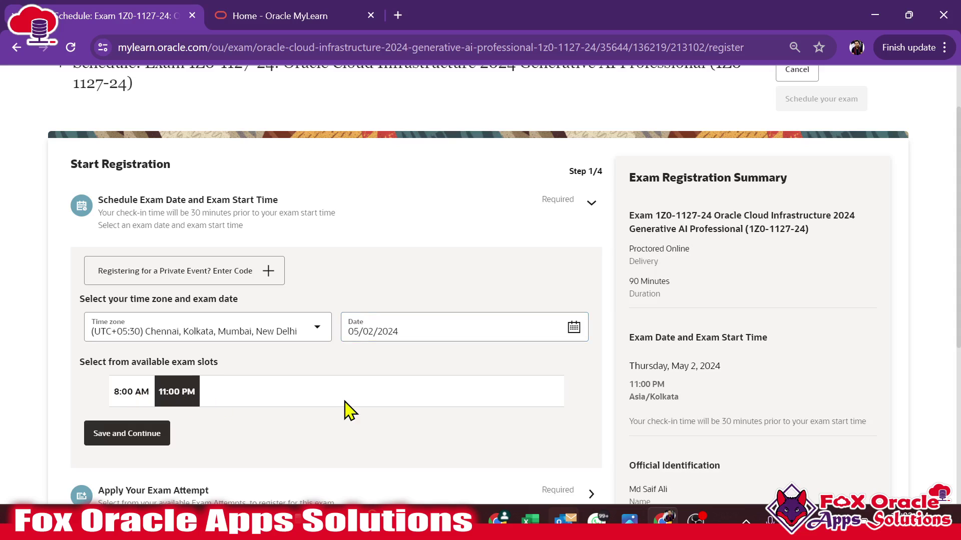
scroll(400, 380, "down", 3)
scroll(320, 320, "up", 1)
scroll(210, 313, "up", 4)
scroll(301, 305, "down", 3)
left_click(129, 361)
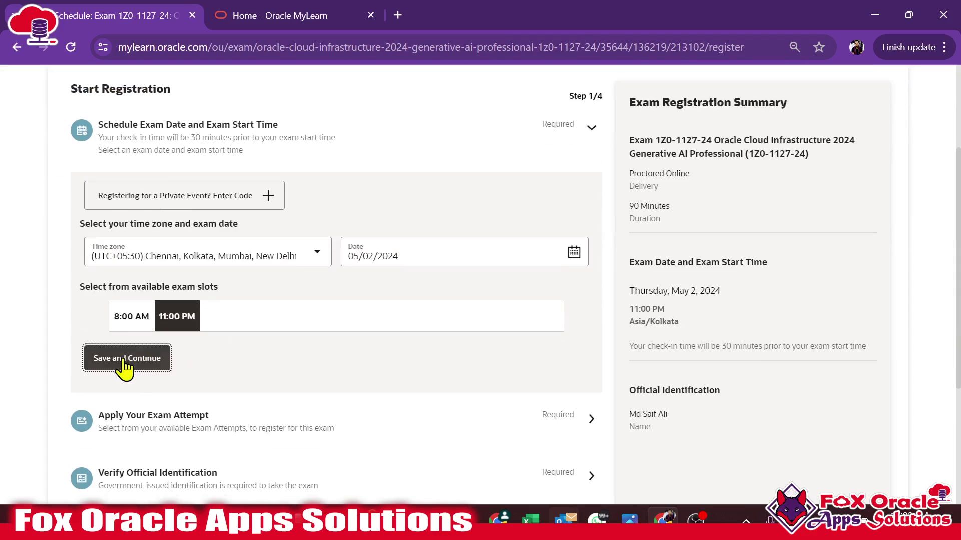
Select and save the Free GenAI Professional Exam Attempt.
left_click(93, 275)
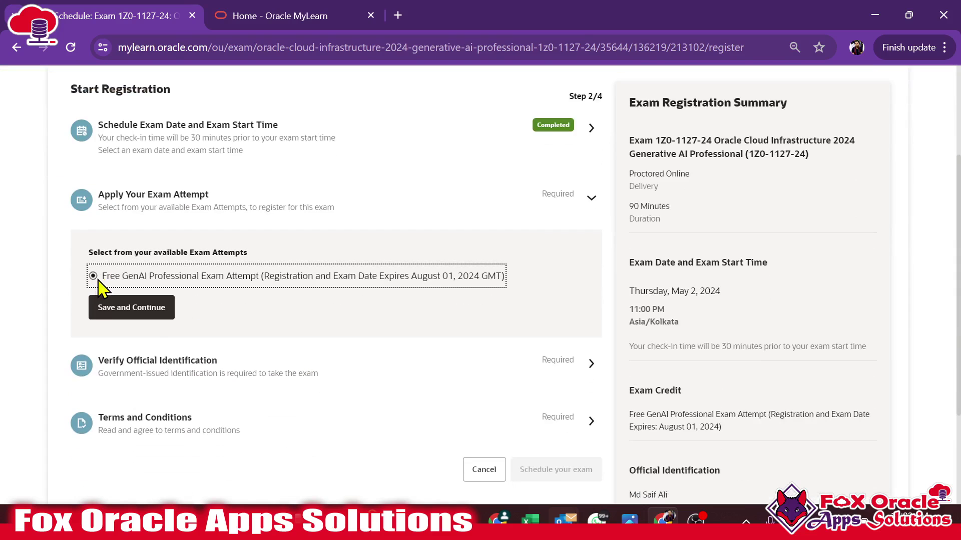
left_click(147, 315)
scroll(258, 343, "down", 4)
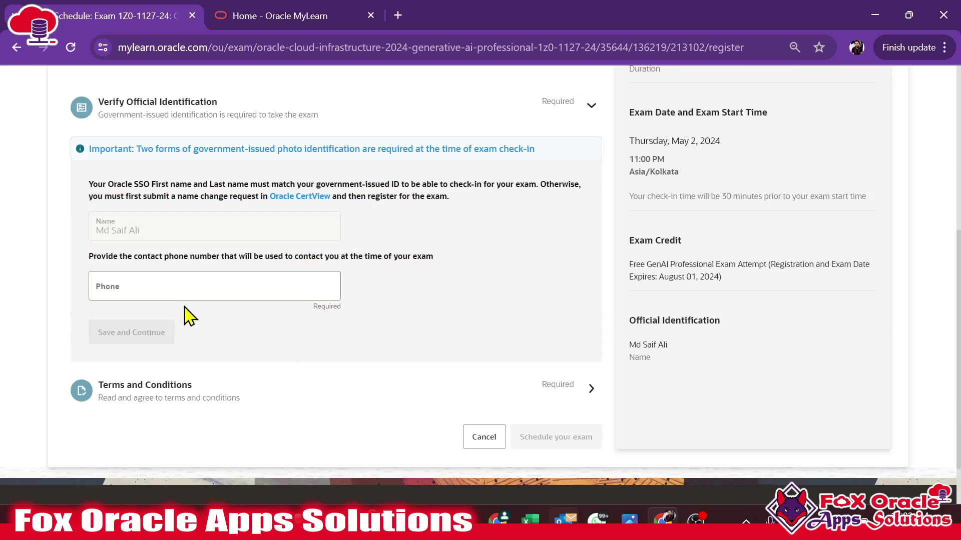
Paste the contact phone number, save it, and complete the identification step.
left_click(170, 284)
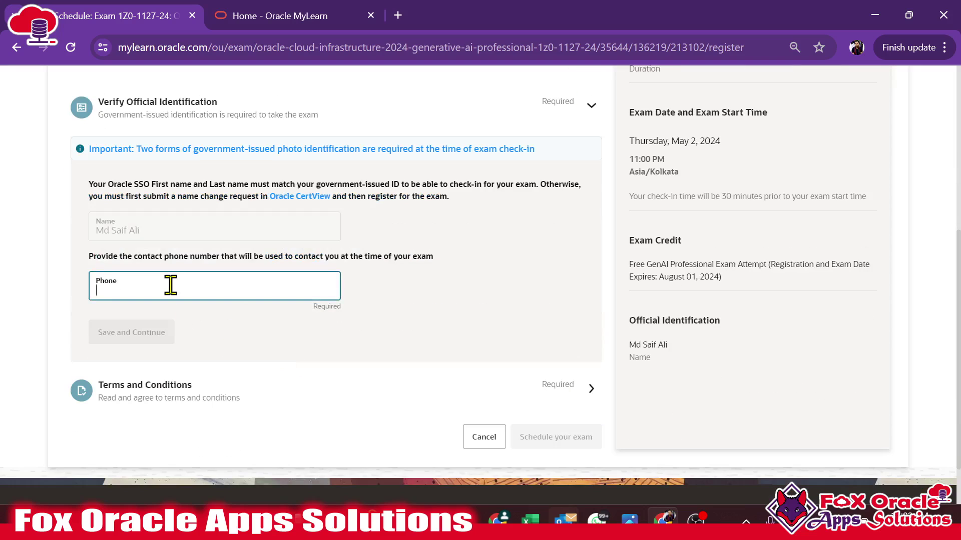
scroll(220, 315, "up", 2)
scroll(285, 325, "down", 3)
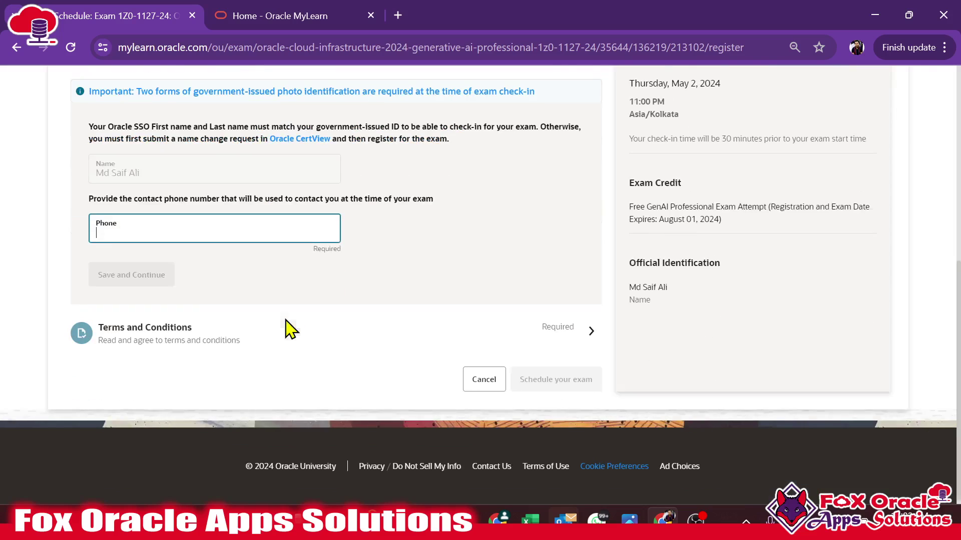
scroll(551, 360, "up", 1)
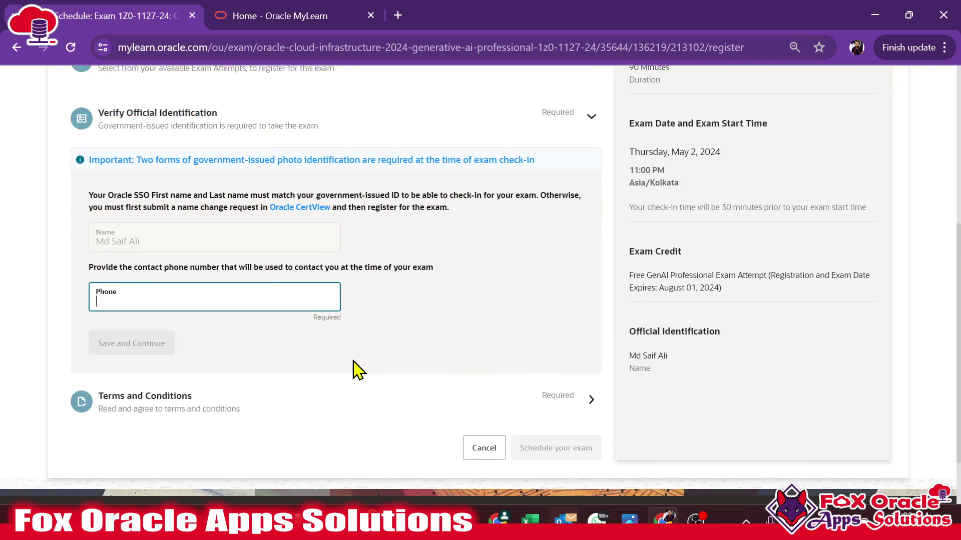
scroll(357, 369, "up", 1)
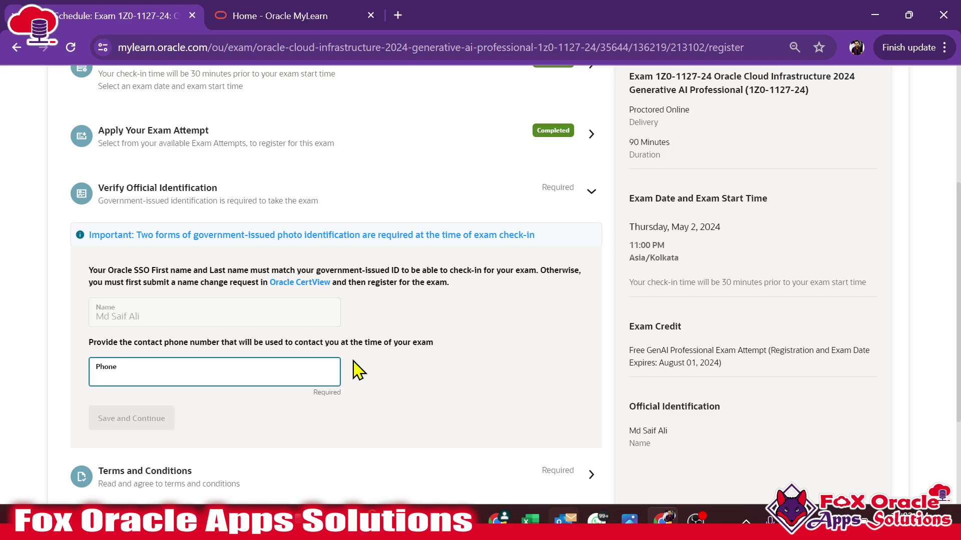
key("ctrl+v")
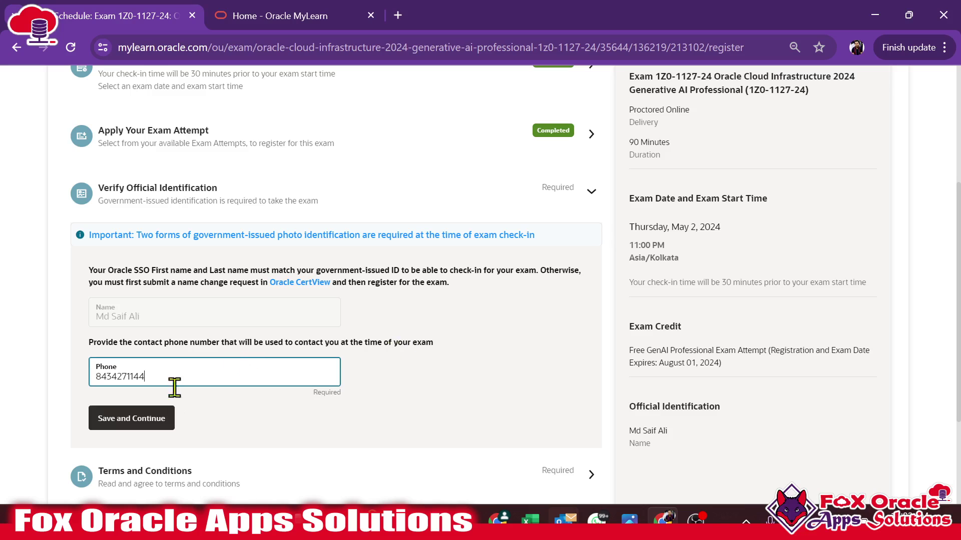
left_click(149, 420)
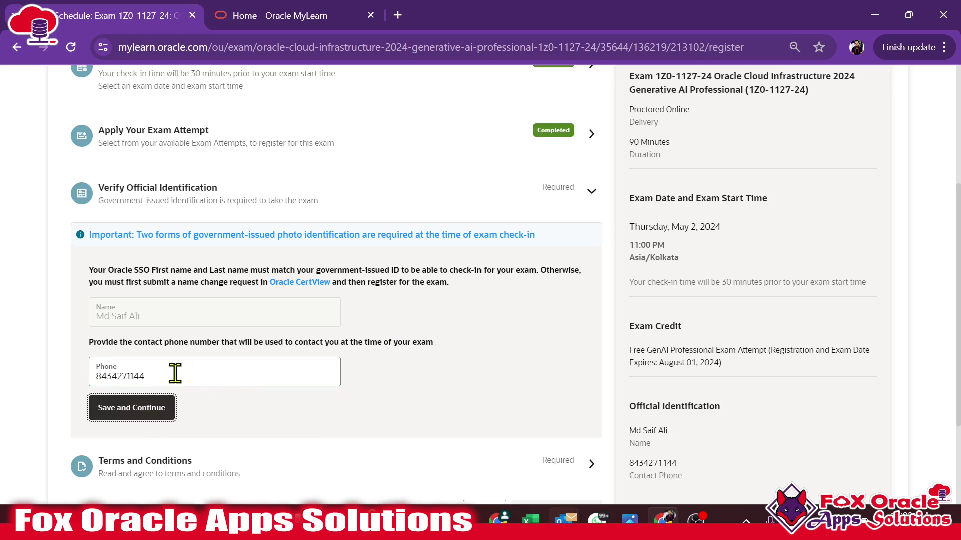
left_click(142, 408)
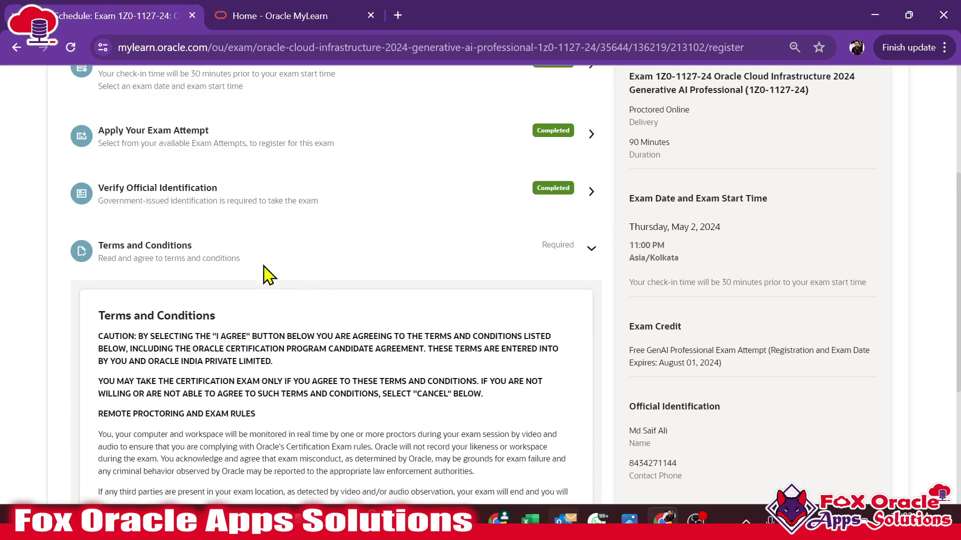
Read through the exam Terms and Conditions and tick 'Yes, I agree to the terms and conditions'.
scroll(307, 253, "down", 6)
scroll(277, 210, "down", 1)
scroll(300, 208, "up", 4)
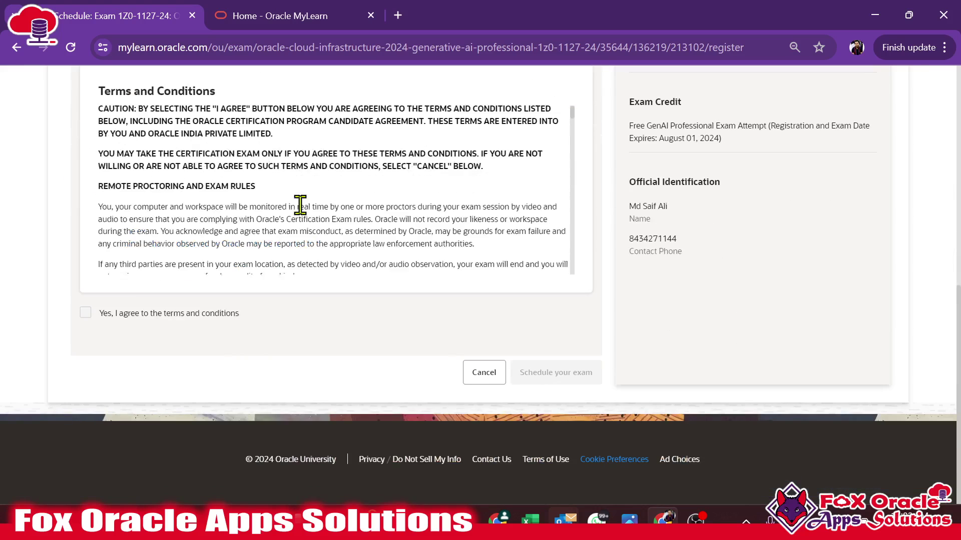
scroll(310, 220, "down", 10)
scroll(327, 204, "down", 20)
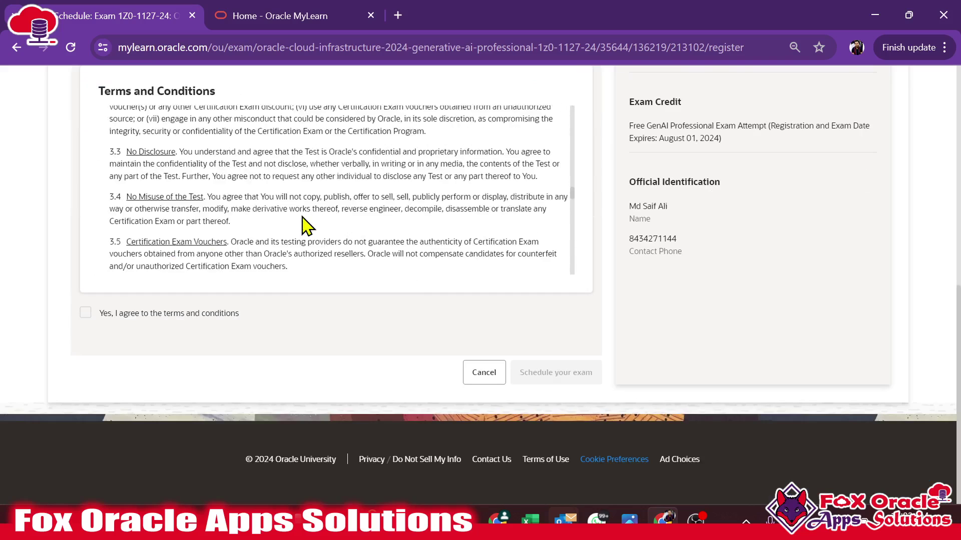
left_click(84, 314)
scroll(501, 290, "up", 2)
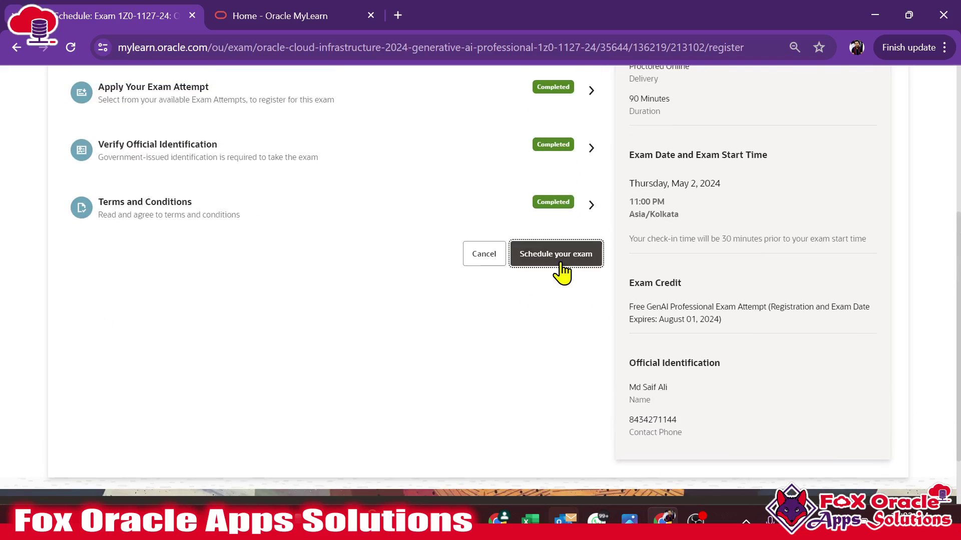